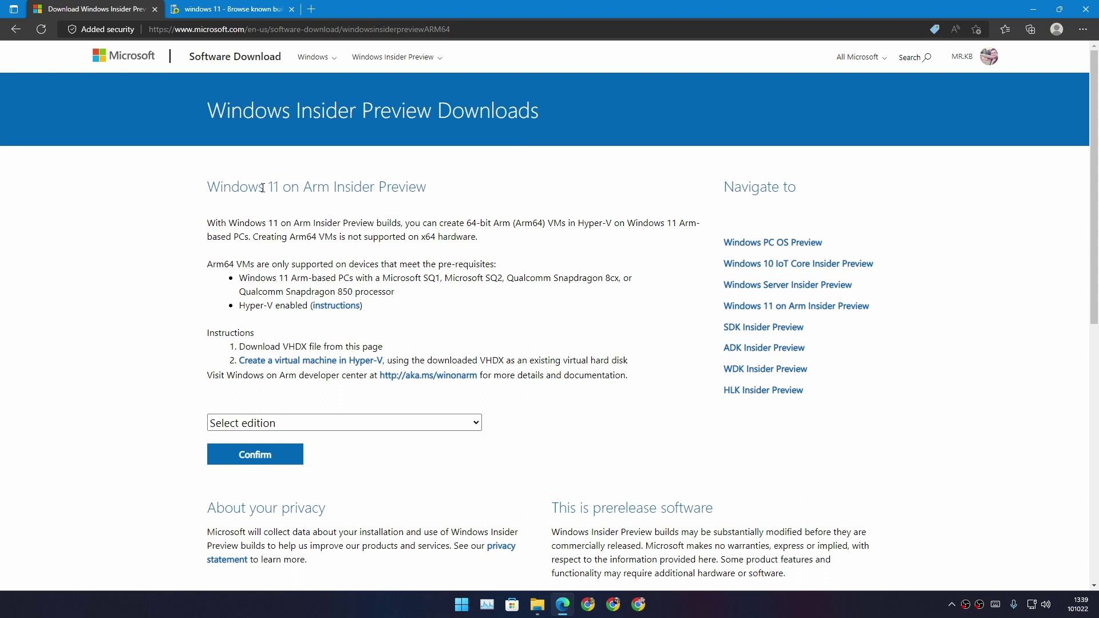
# Step: Highlight the Windows 11 on Arm Insider Preview heading, a prerequisite, and the supported Snapdragon 8cx and 850 processors
pyautogui.moveTo(214, 189); pyautogui.dragTo(431, 196)
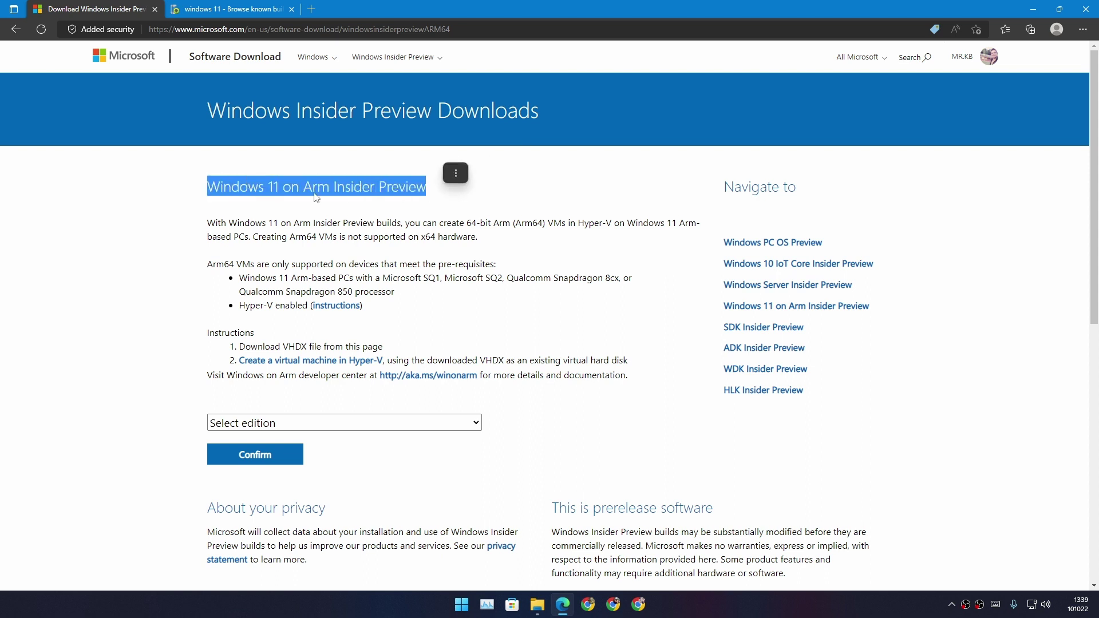
pyautogui.moveTo(303, 189); pyautogui.dragTo(431, 194)
pyautogui.click(509, 208)
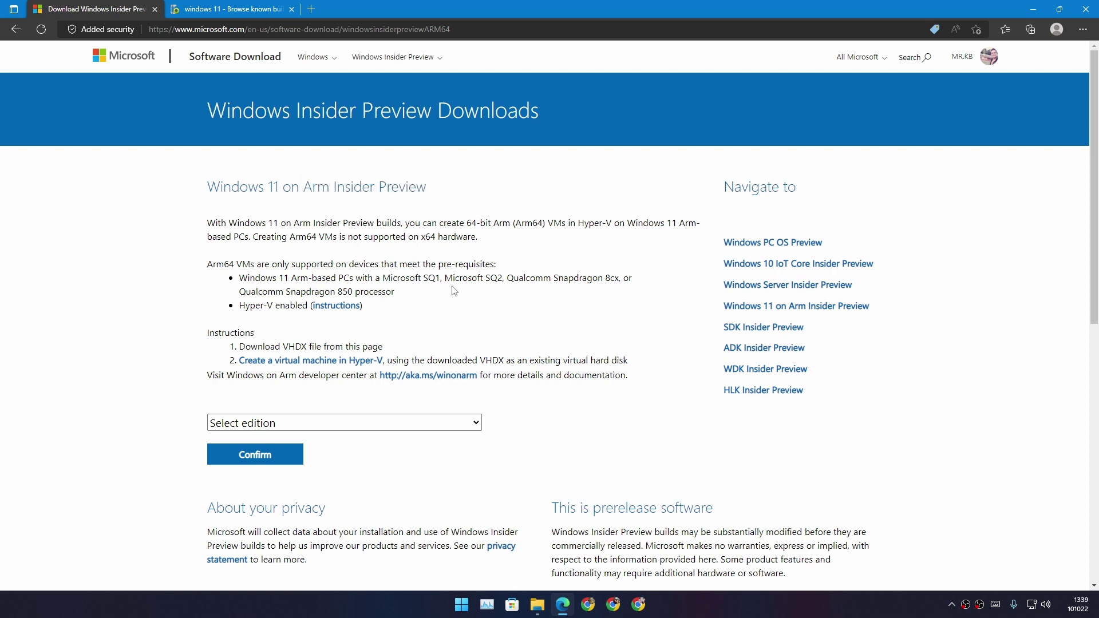
pyautogui.scroll(-5, 537, 260)
pyautogui.scroll(4, 537, 259)
pyautogui.scroll(-1, 401, 229)
pyautogui.moveTo(239, 196); pyautogui.dragTo(391, 216)
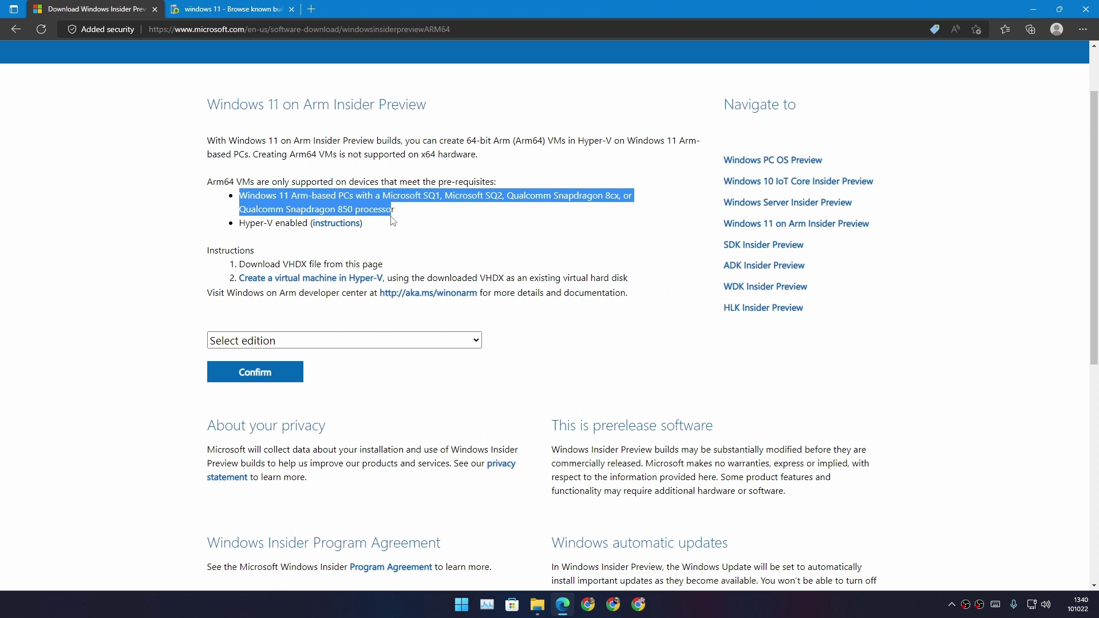
pyautogui.click(424, 198)
pyautogui.click(576, 206)
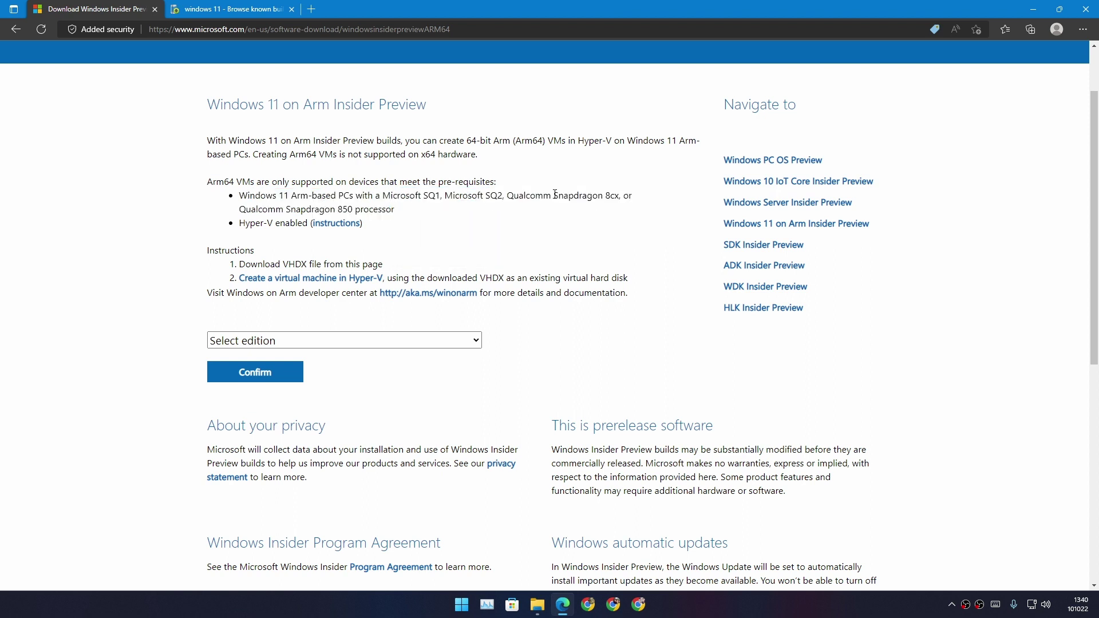
pyautogui.moveTo(554, 194); pyautogui.dragTo(621, 207)
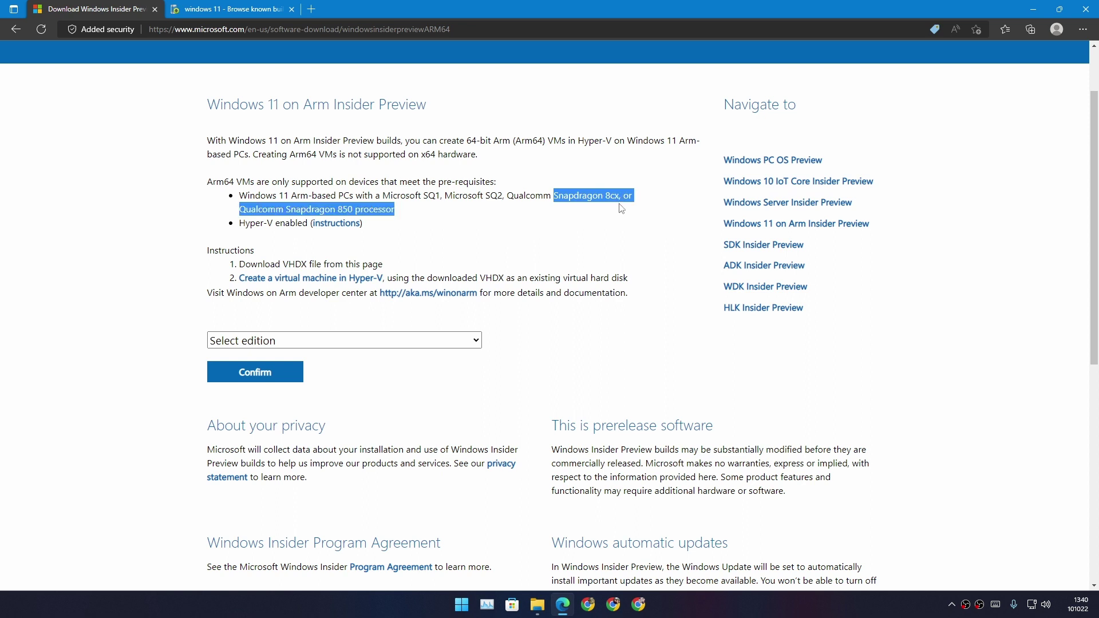
pyautogui.click(555, 218)
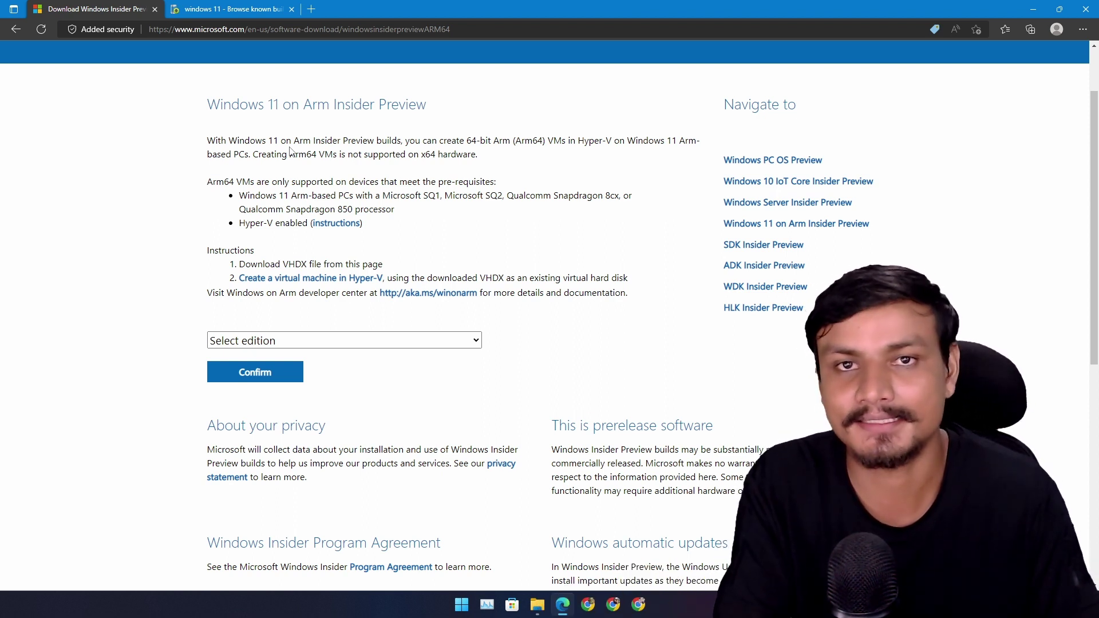
# Step: Select the Beta Channel Arm64 build 22598 edition and confirm it with English (United States)
pyautogui.scroll(-3, 291, 151)
pyautogui.click(332, 175)
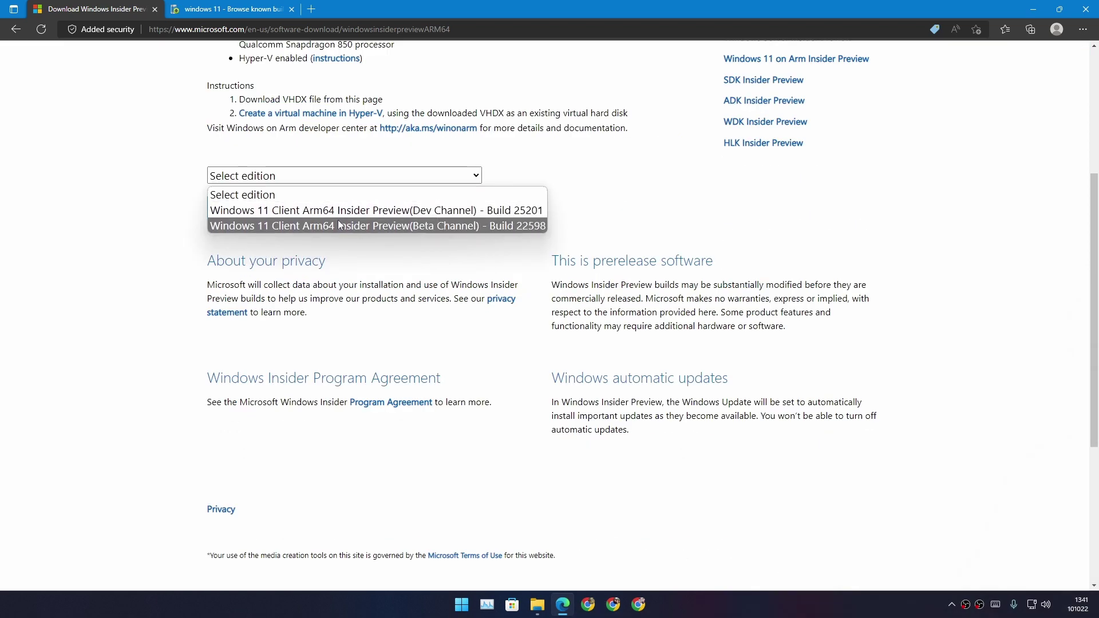
pyautogui.click(418, 225)
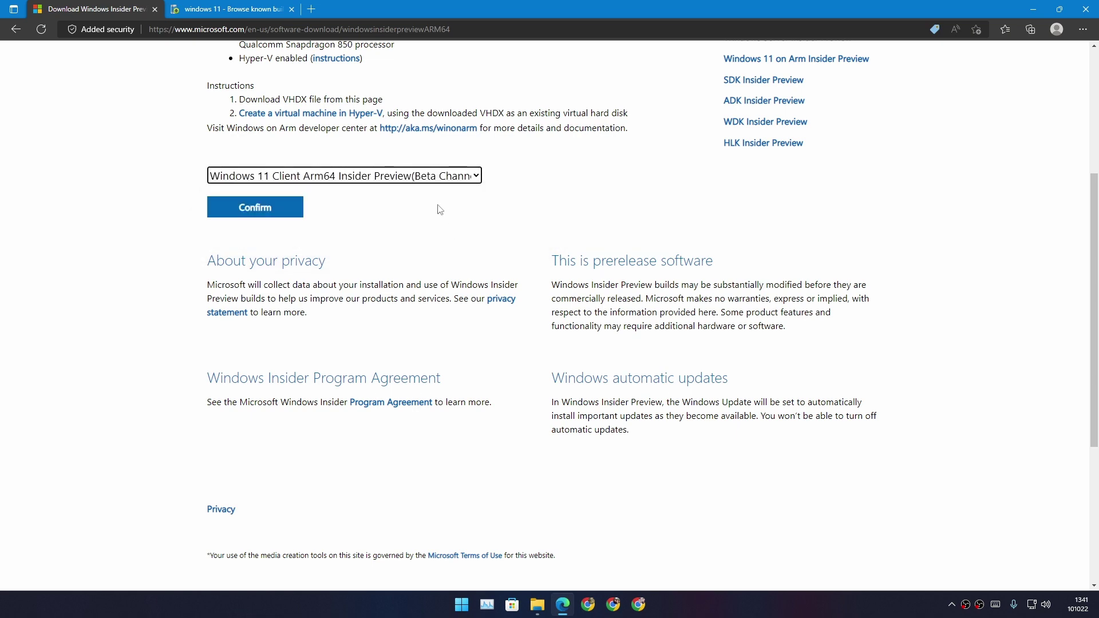
pyautogui.click(256, 218)
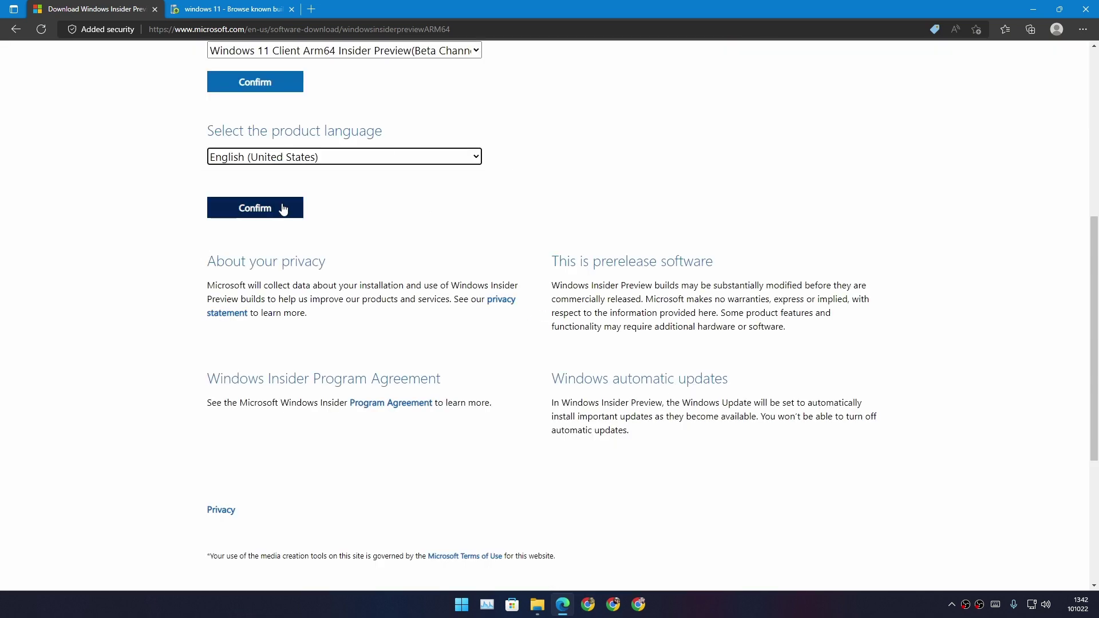
pyautogui.click(282, 210)
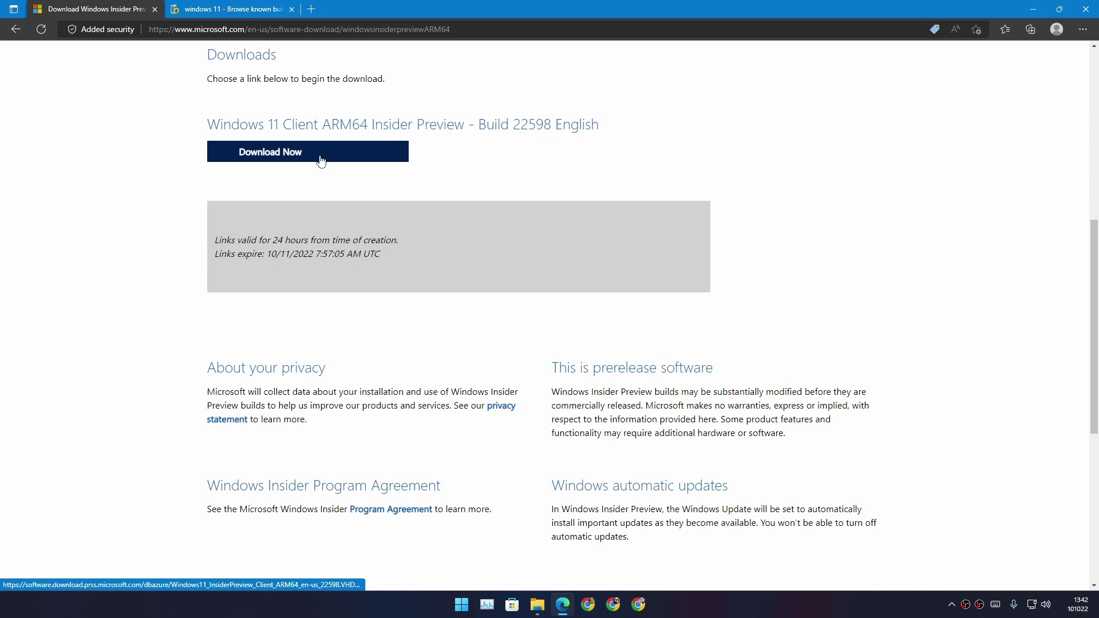
# Step: Check the Downloads folder for the earlier VHDX, then return to the Microsoft download page
pyautogui.scroll(3, 312, 177)
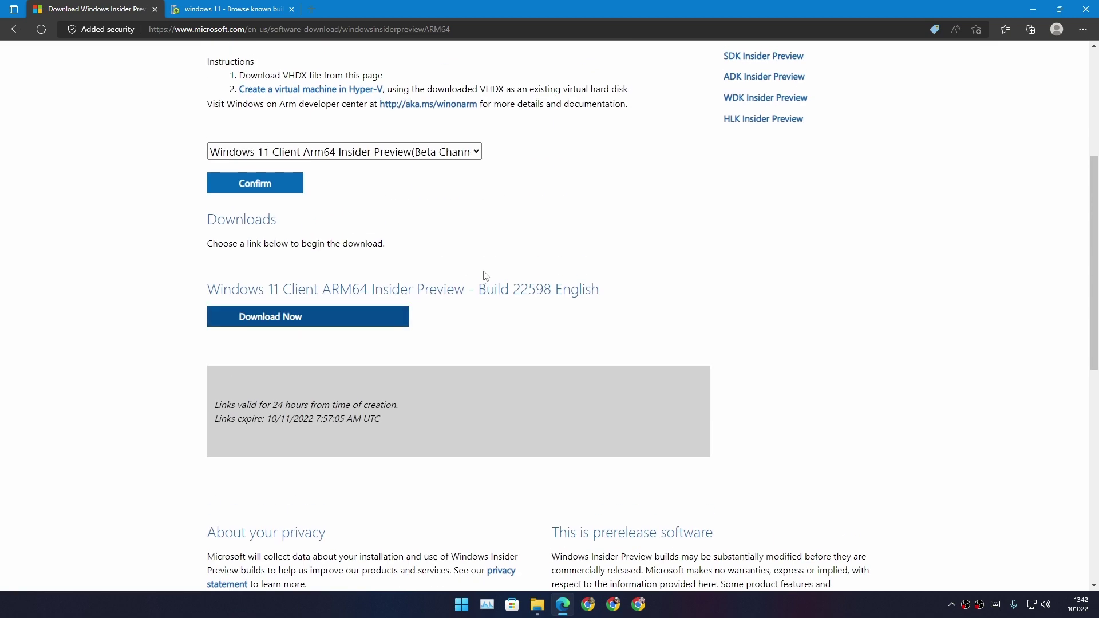
pyautogui.scroll(3, 444, 245)
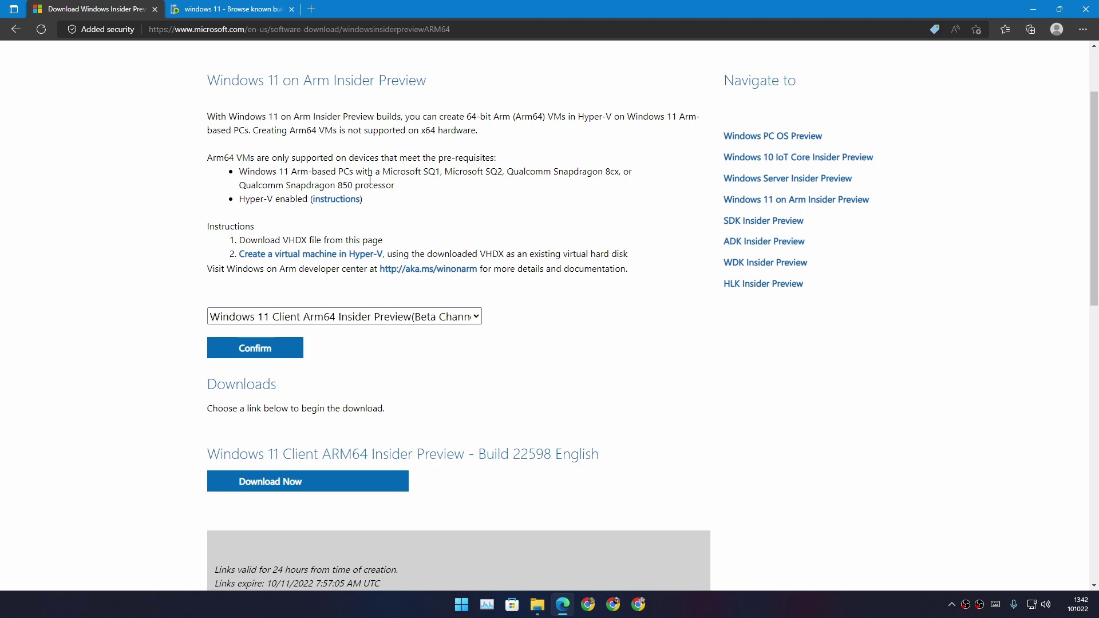
pyautogui.click(537, 604)
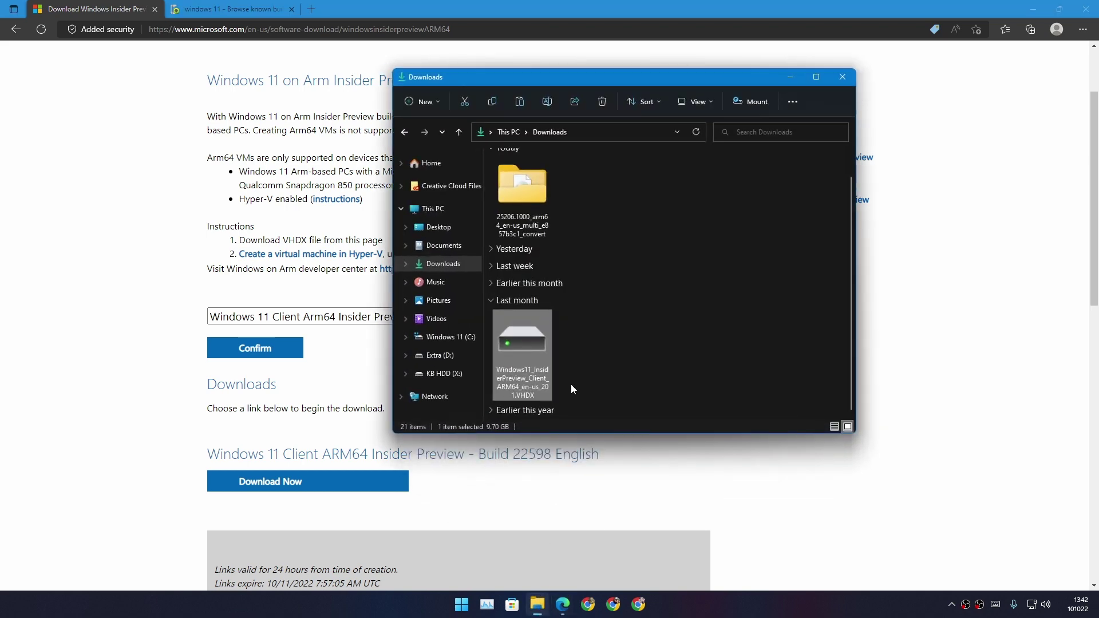
pyautogui.click(254, 223)
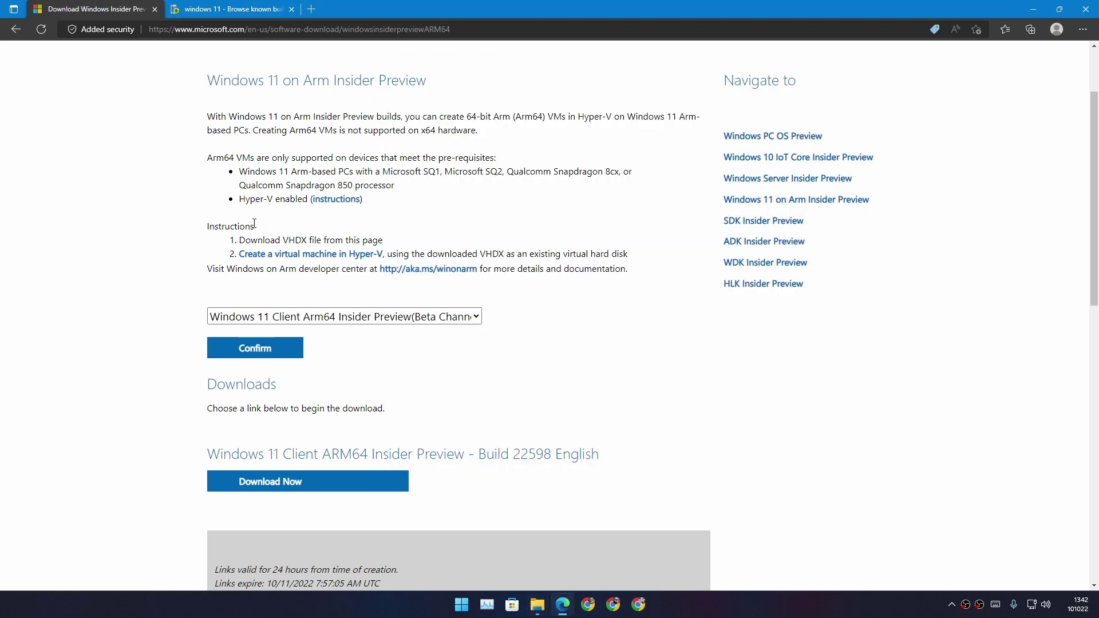
# Step: Highlight the page text about downloading the VHDX, from the heading to the downloads
pyautogui.moveTo(239, 240); pyautogui.dragTo(382, 240)
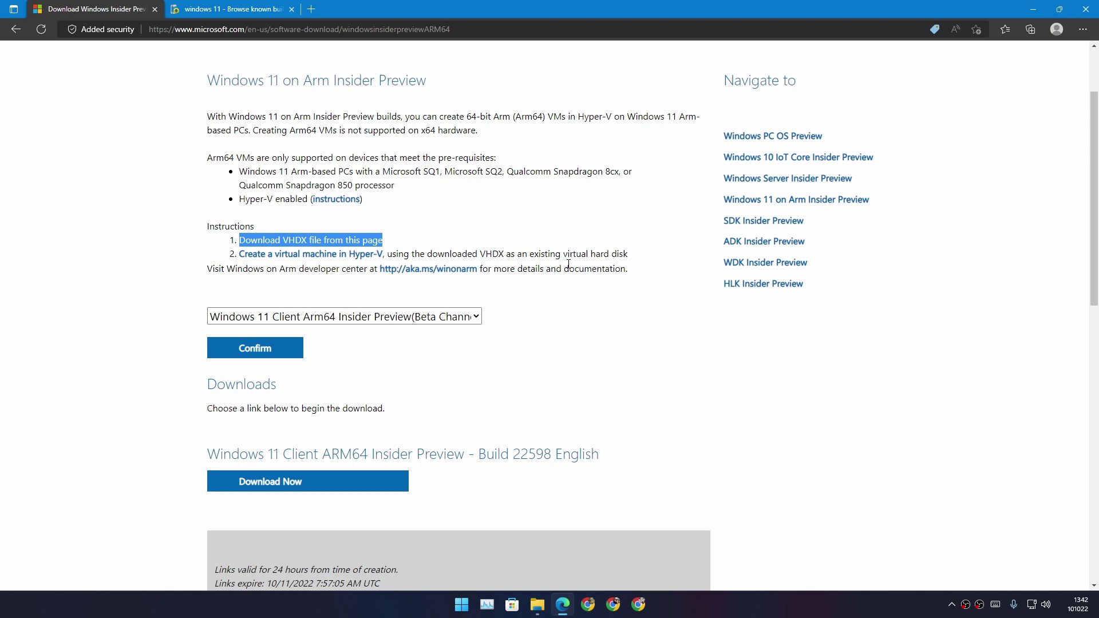
pyautogui.moveTo(479, 254); pyautogui.dragTo(497, 255)
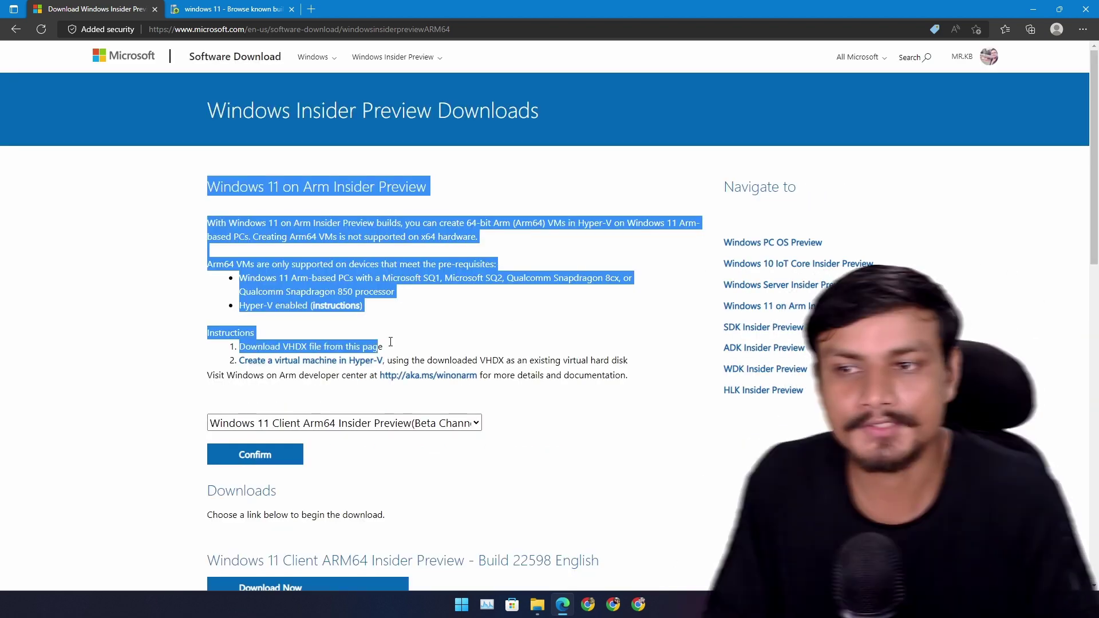
pyautogui.moveTo(389, 344); pyautogui.dragTo(682, 536)
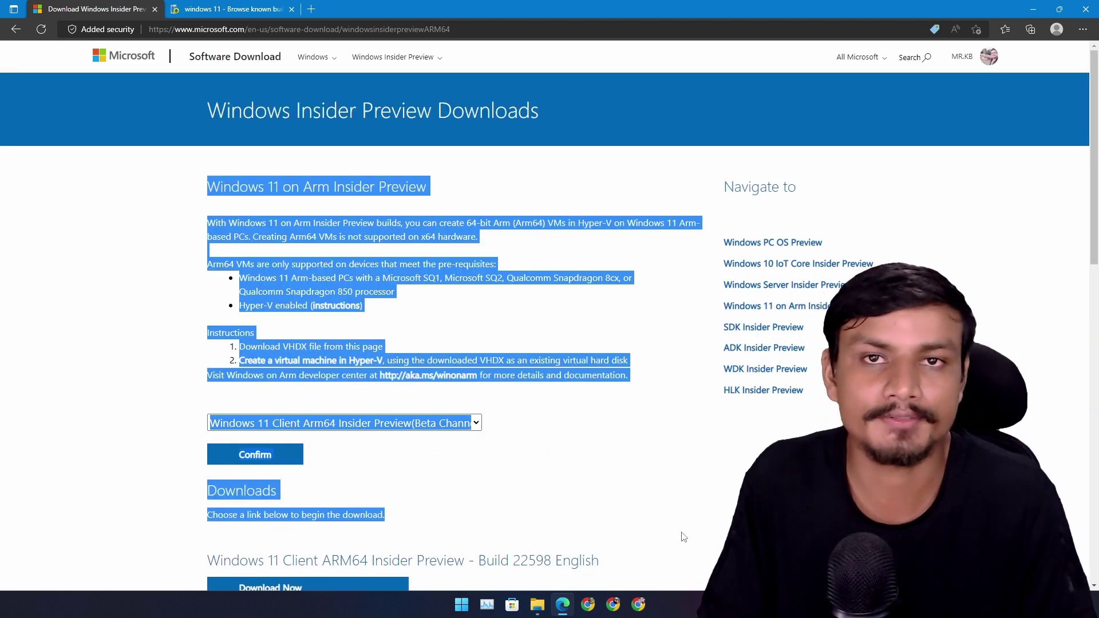
pyautogui.click(612, 400)
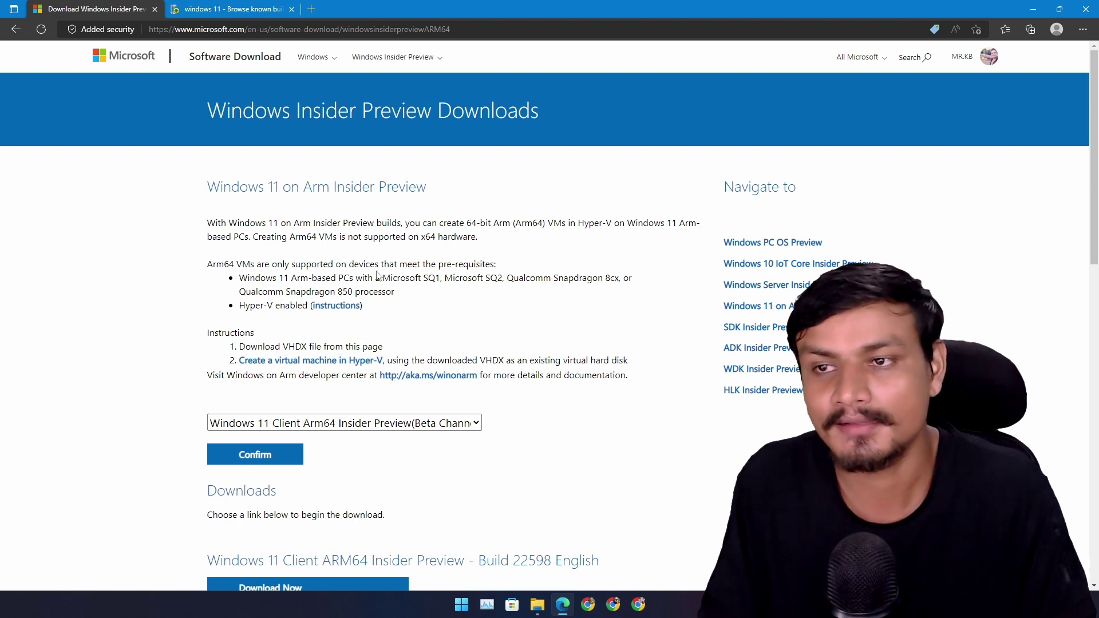
# Step: Switch to the UUP dump Windows 11 build list and close the Microsoft download page
pyautogui.click(238, 8)
pyautogui.click(154, 9)
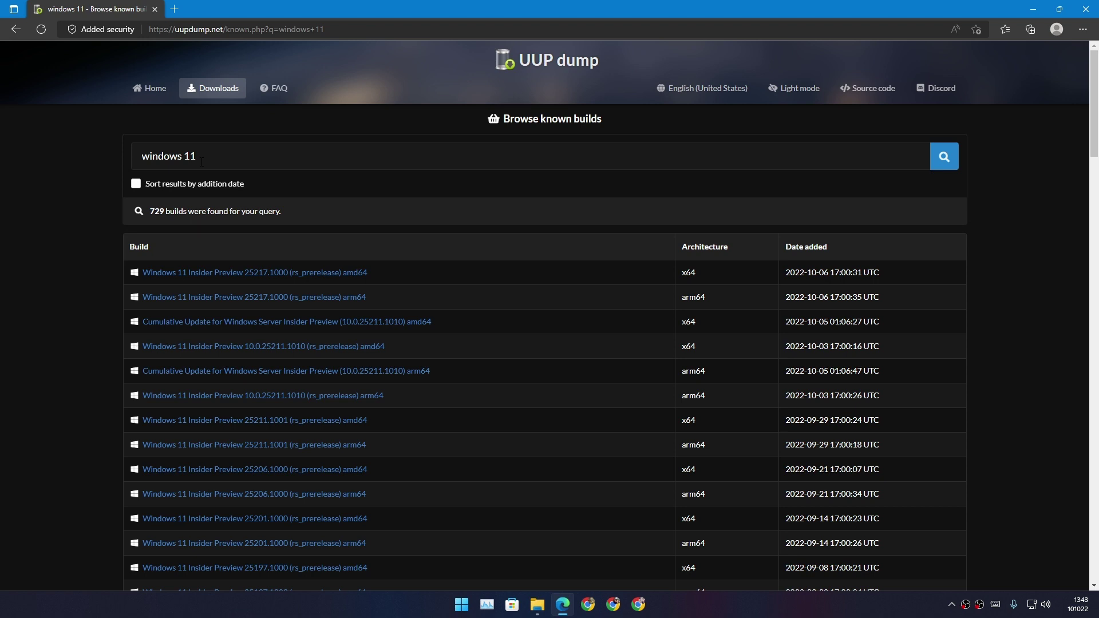
pyautogui.scroll(-1, 288, 296)
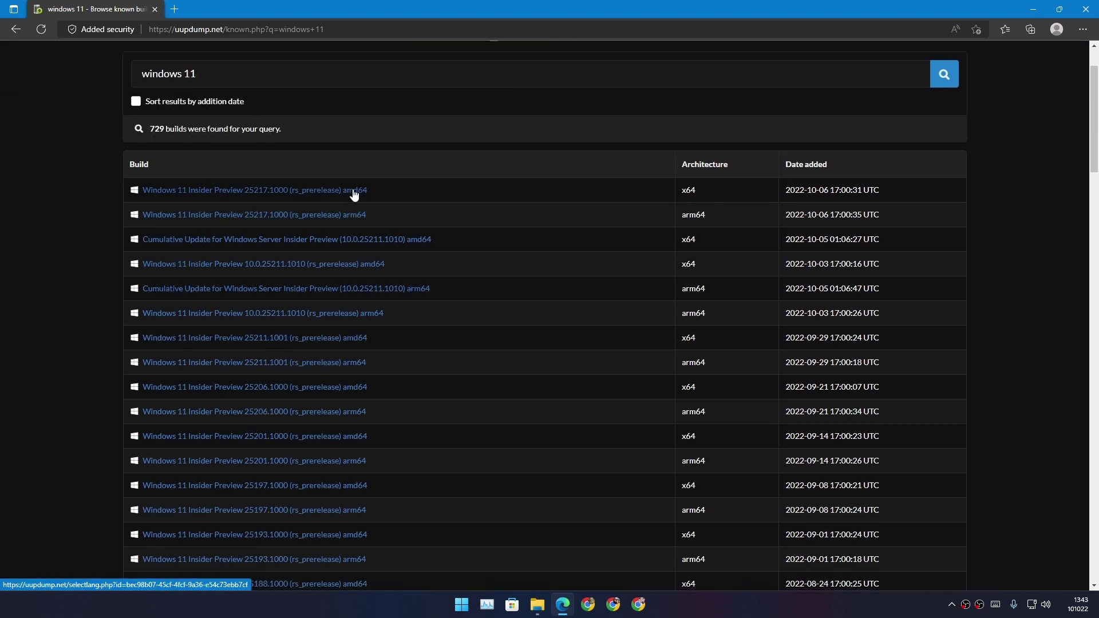
# Step: Highlight the x64 and arm64 architectures and the 25217.1000 arm64 build row
pyautogui.doubleClick(692, 190)
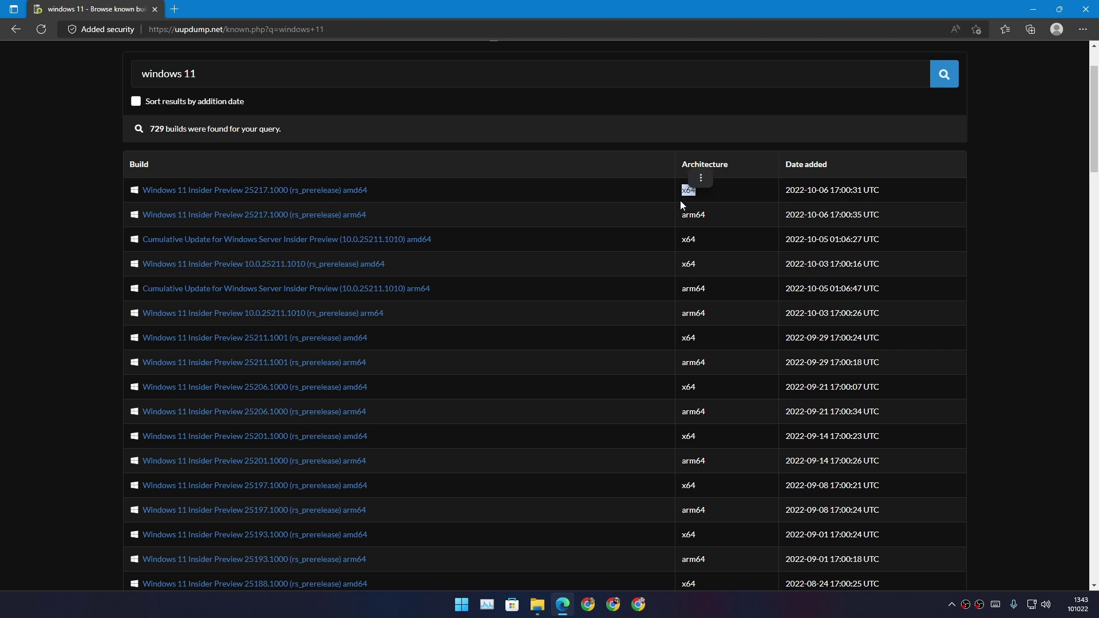
pyautogui.click(704, 219)
pyautogui.click(707, 217)
pyautogui.moveTo(142, 215); pyautogui.dragTo(779, 221)
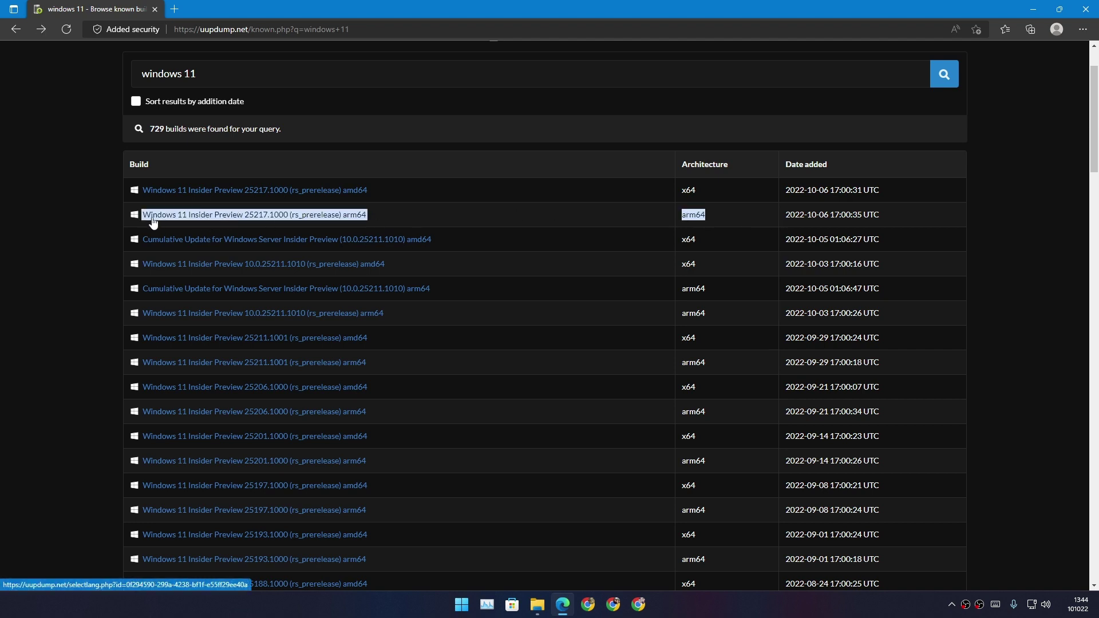
# Step: Open the Windows 11 Insider Preview 25217.1000 arm64 build and highlight its compatible devices list
pyautogui.click(194, 222)
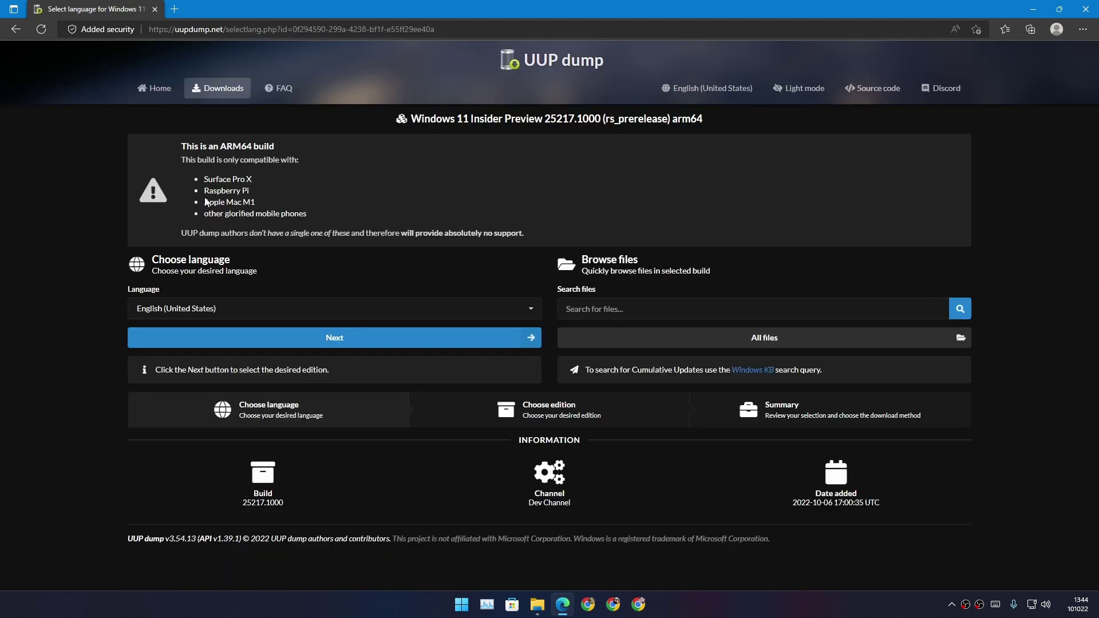
pyautogui.moveTo(203, 185); pyautogui.dragTo(309, 220)
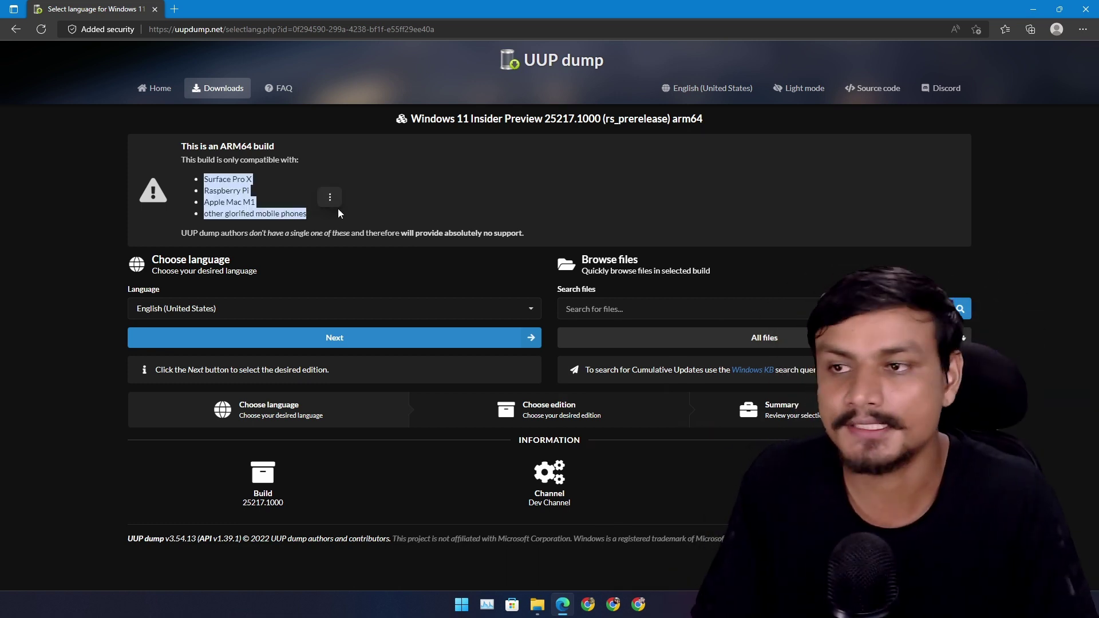
pyautogui.click(383, 215)
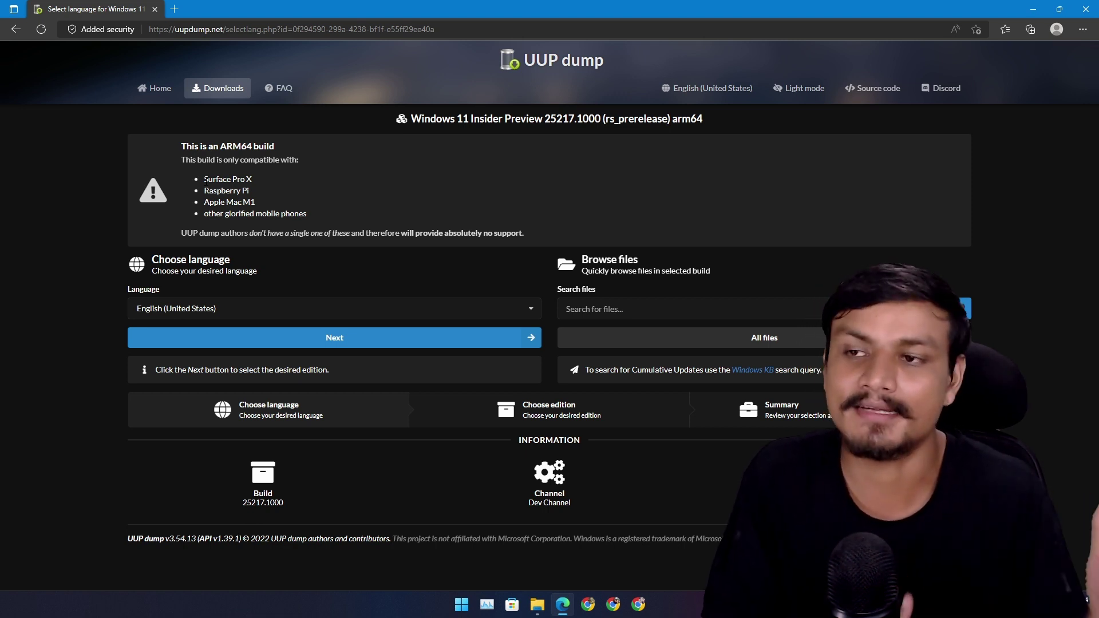
# Step: Highlight individual compatible devices: Apple Mac M1, Surface Pro X, and other glorified mobile phones
pyautogui.moveTo(204, 180); pyautogui.dragTo(309, 213)
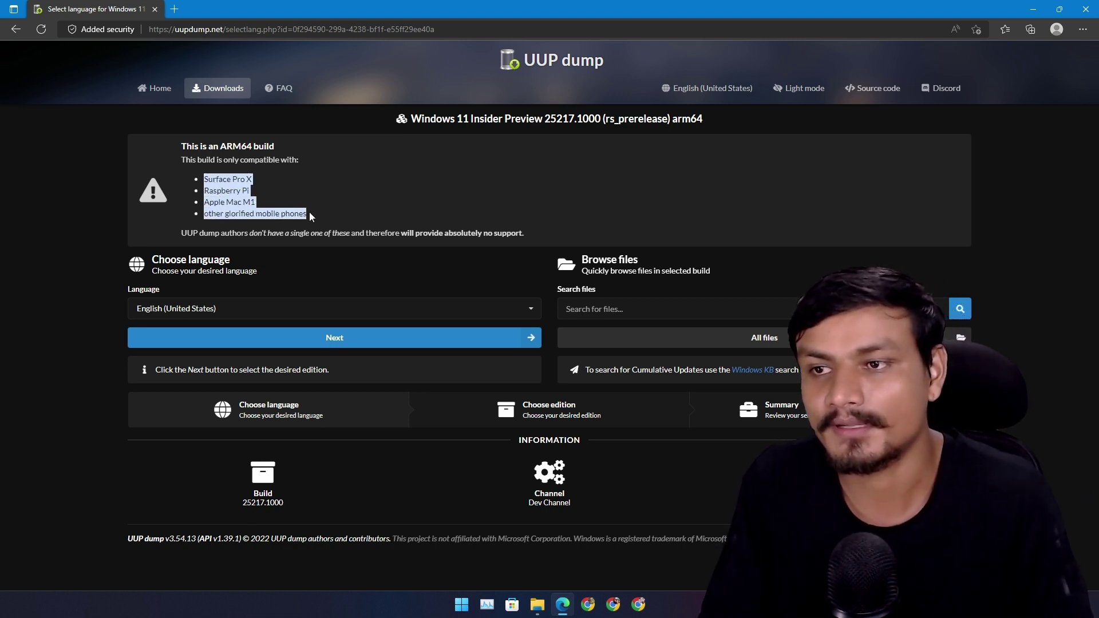
pyautogui.click(222, 212)
pyautogui.moveTo(203, 202); pyautogui.dragTo(256, 203)
pyautogui.click(199, 194)
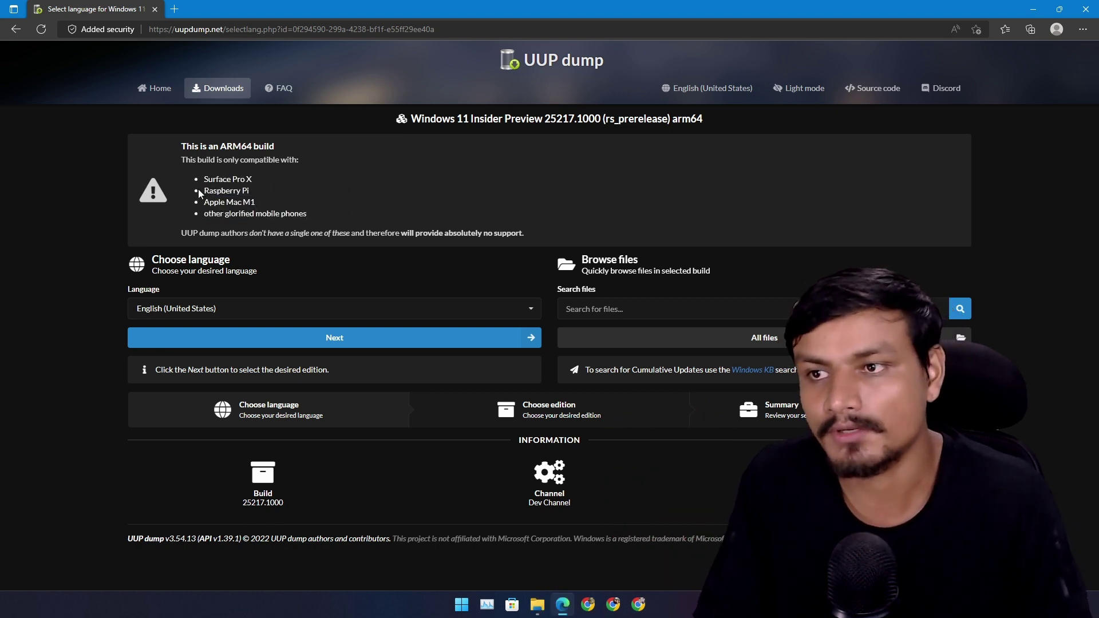
pyautogui.click(205, 180)
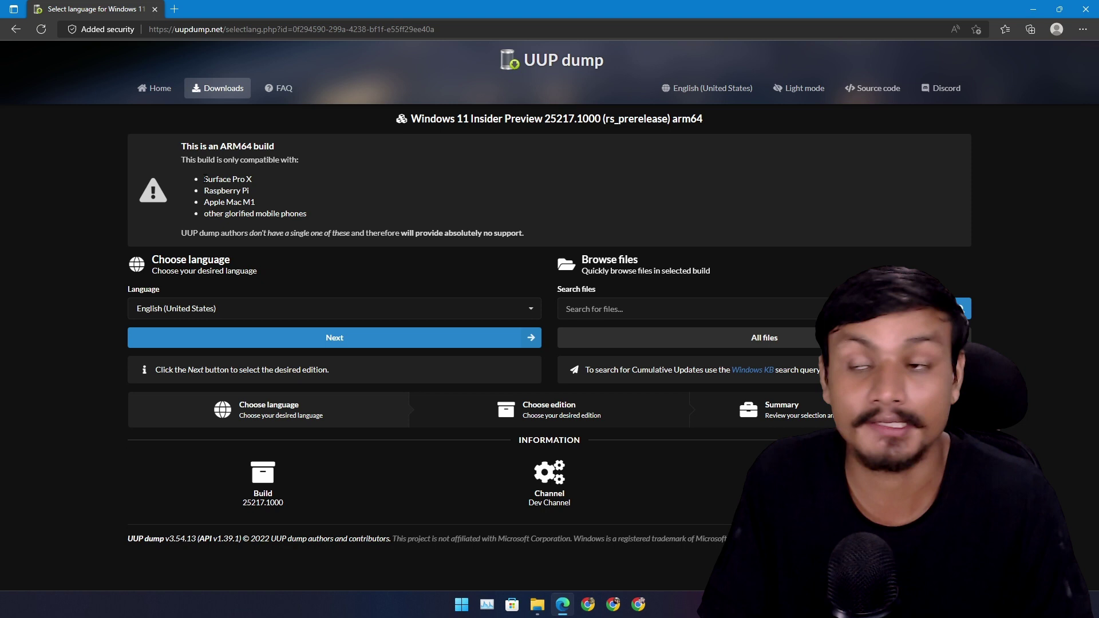
pyautogui.moveTo(200, 179); pyautogui.dragTo(216, 180)
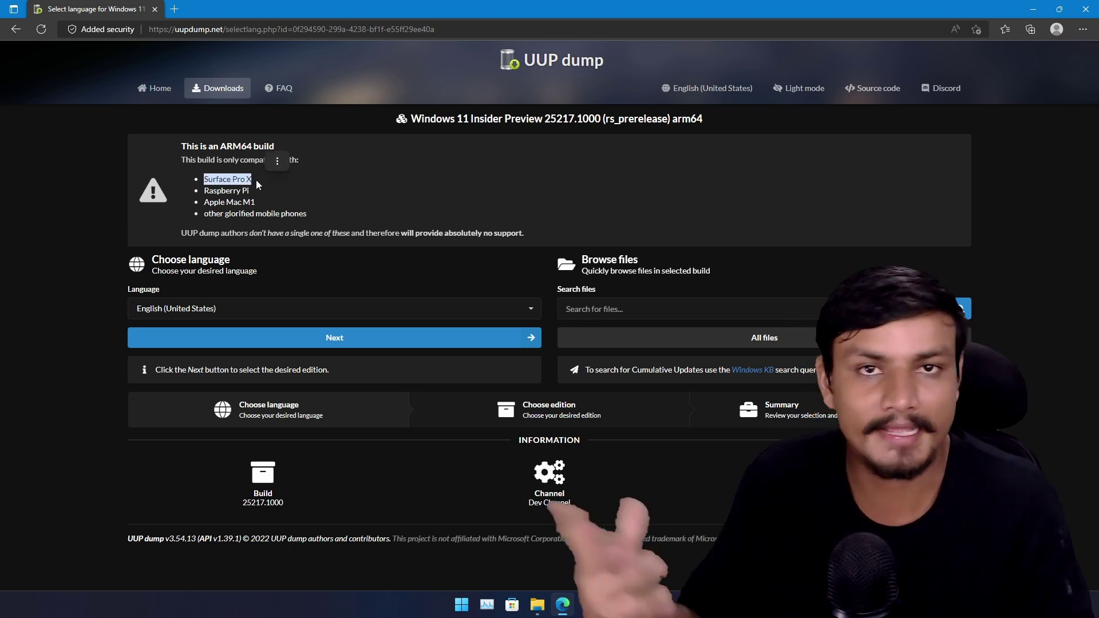
pyautogui.moveTo(205, 214); pyautogui.dragTo(311, 217)
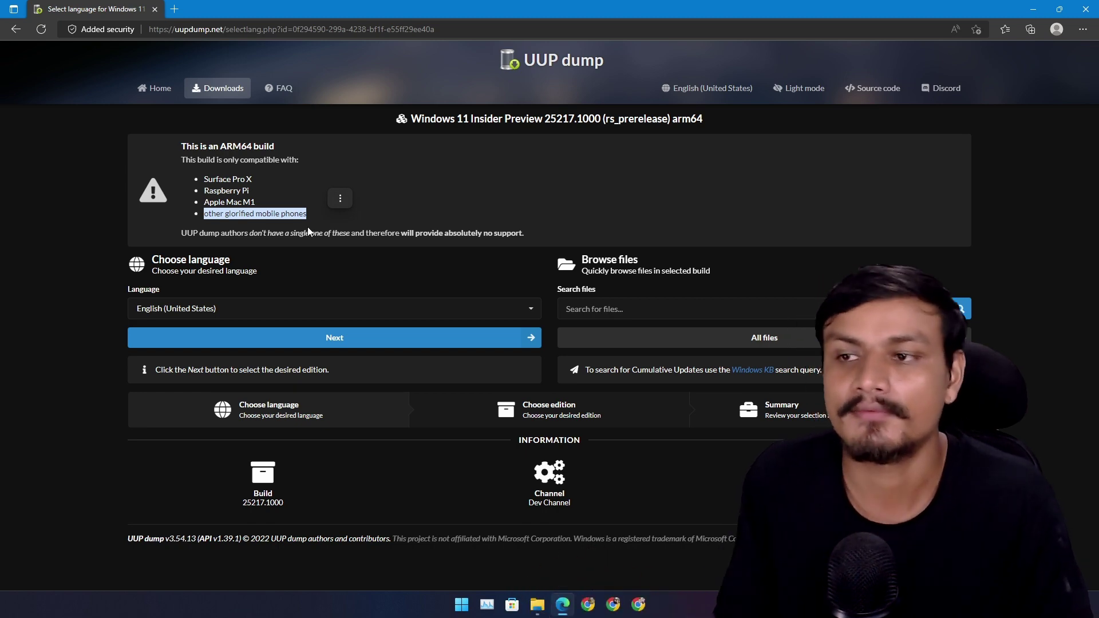
# Step: Keep English (United States) and Windows Home and Pro, then create the convert-to-ISO download package
pyautogui.click(336, 337)
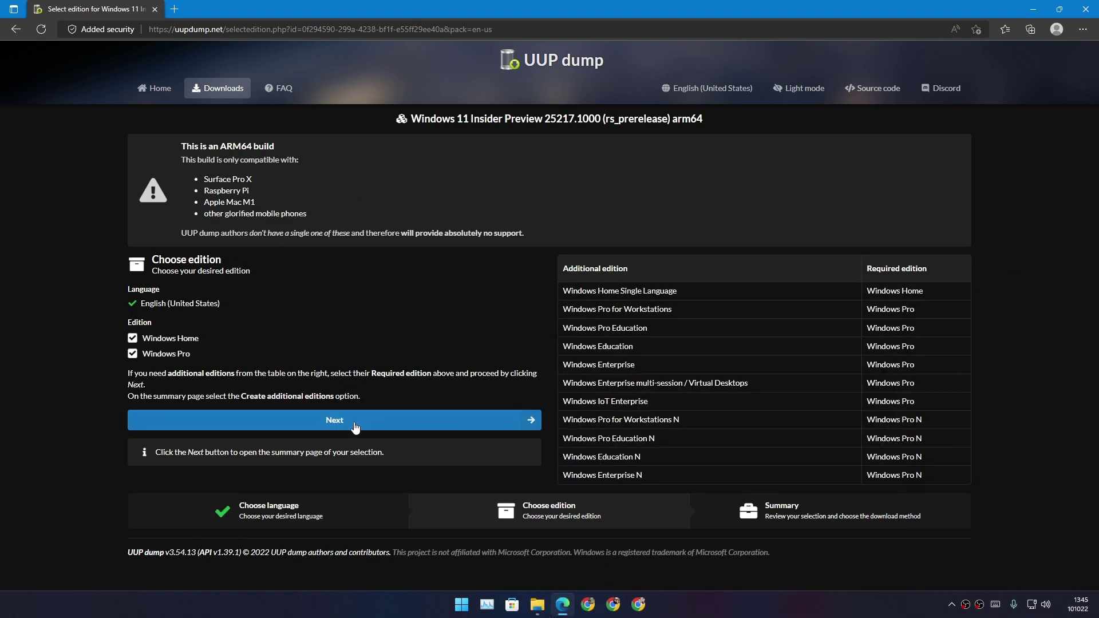
pyautogui.click(354, 421)
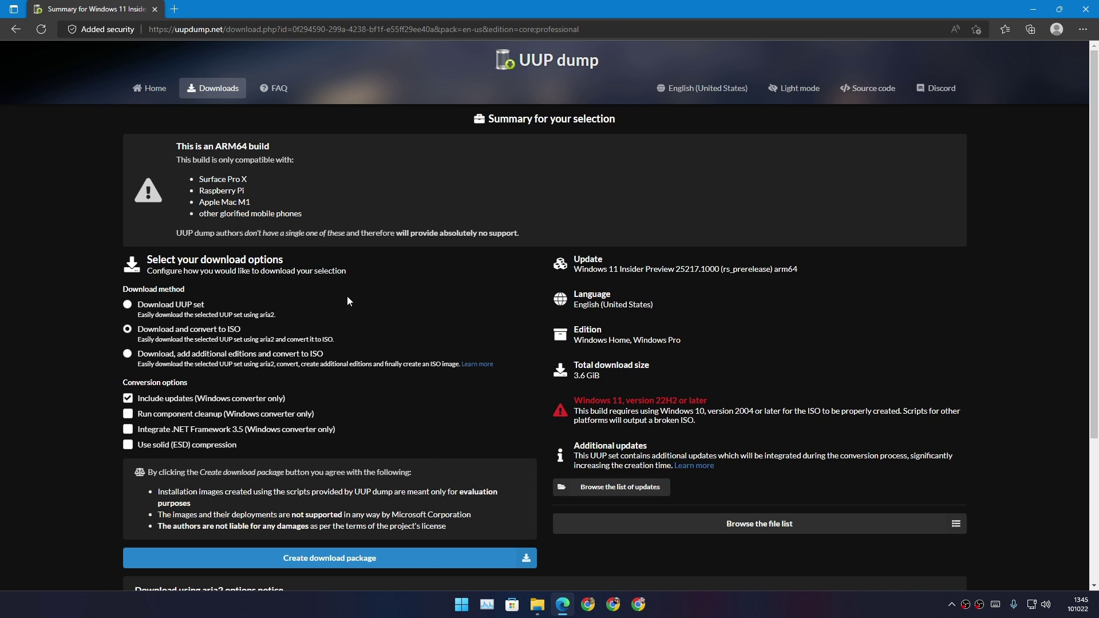
pyautogui.scroll(-2, 116, 395)
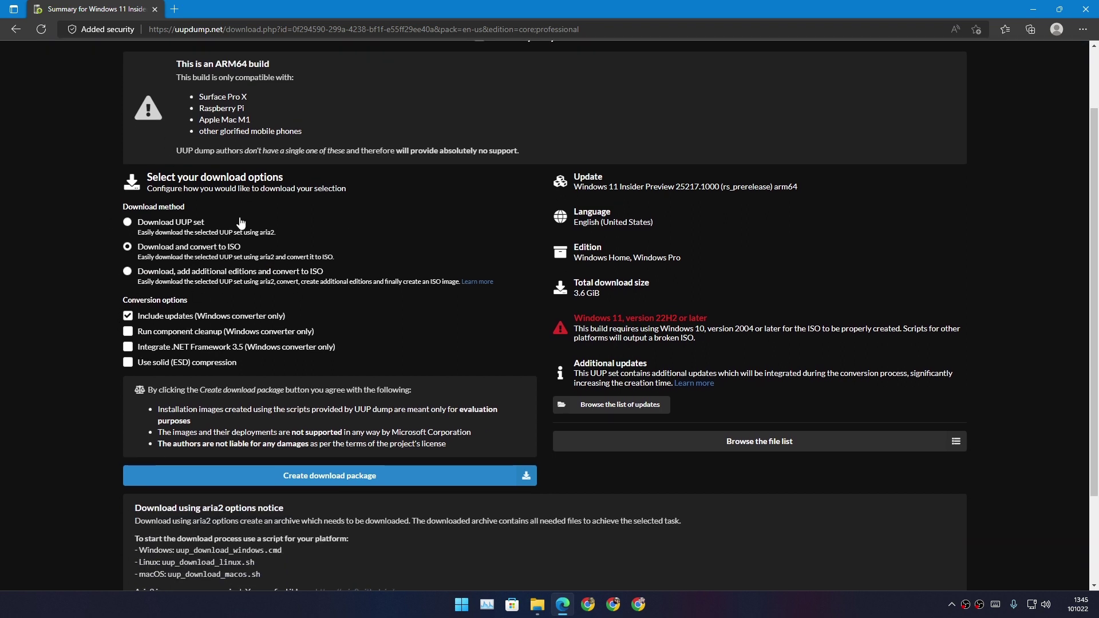
pyautogui.scroll(-3, 296, 304)
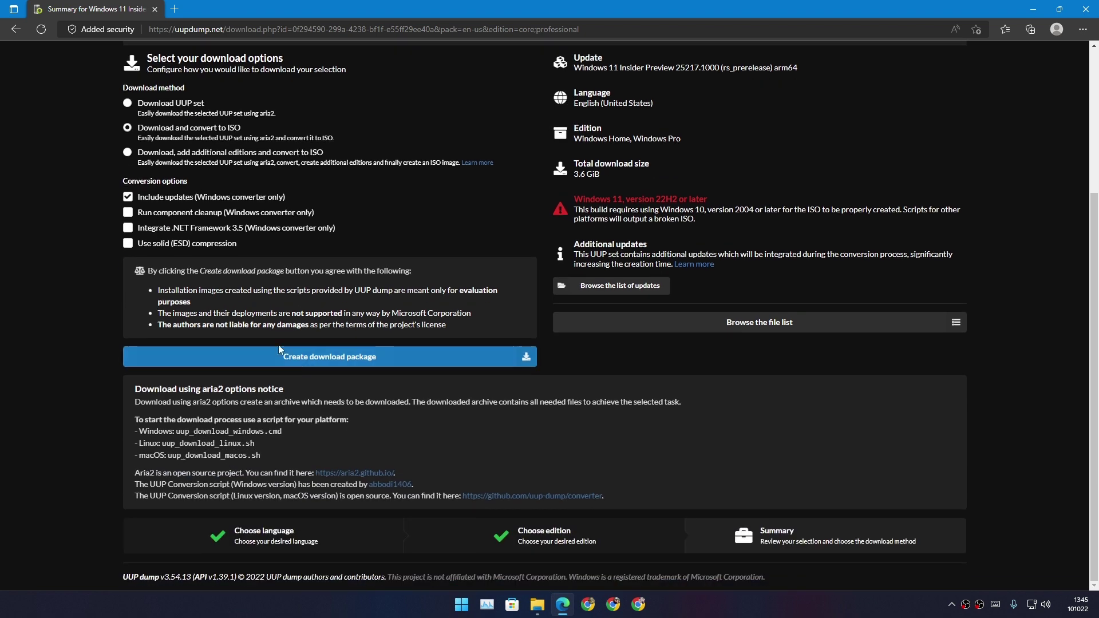
pyautogui.click(346, 361)
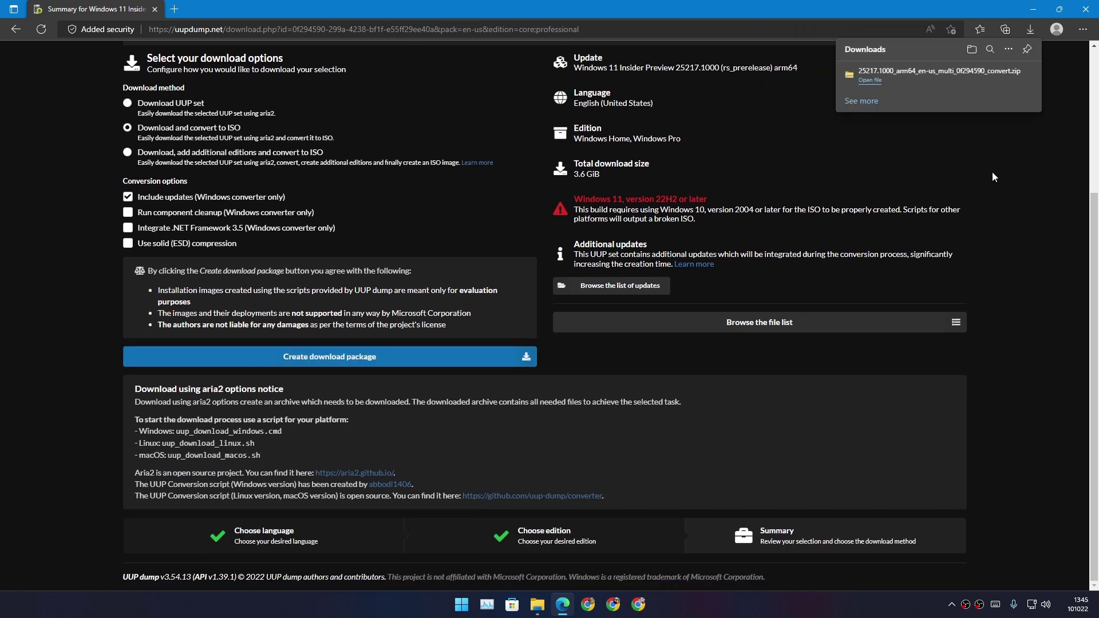
pyautogui.scroll(4, 930, 129)
# Step: Open the extracted 25206.1000 arm64 convert folder in Downloads and select uup_download_windows.cmd
pyautogui.click(539, 601)
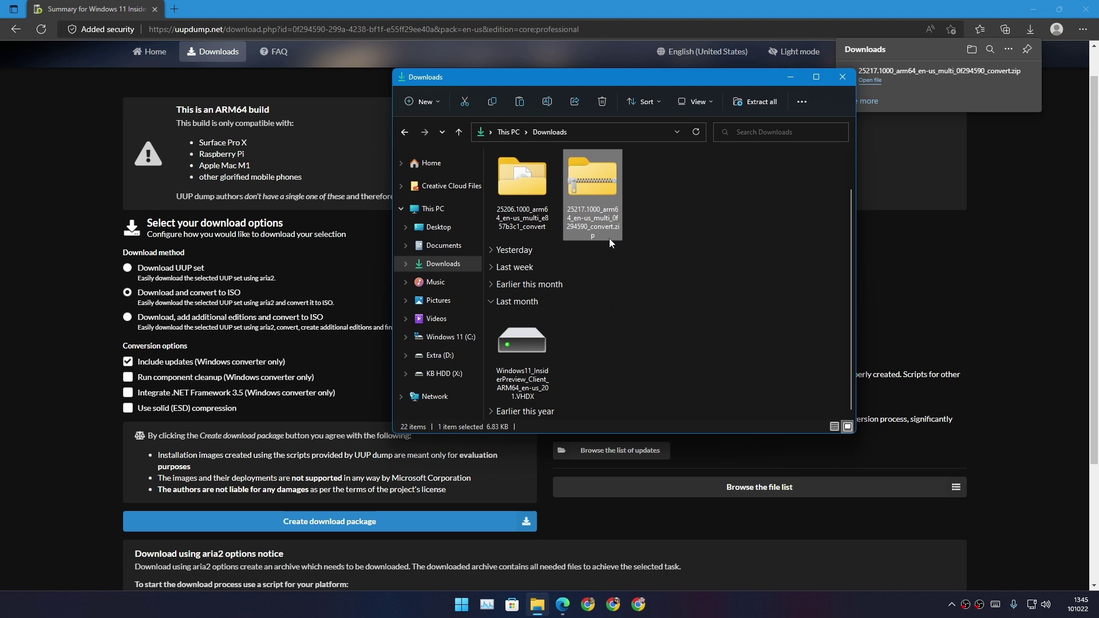
pyautogui.doubleClick(521, 192)
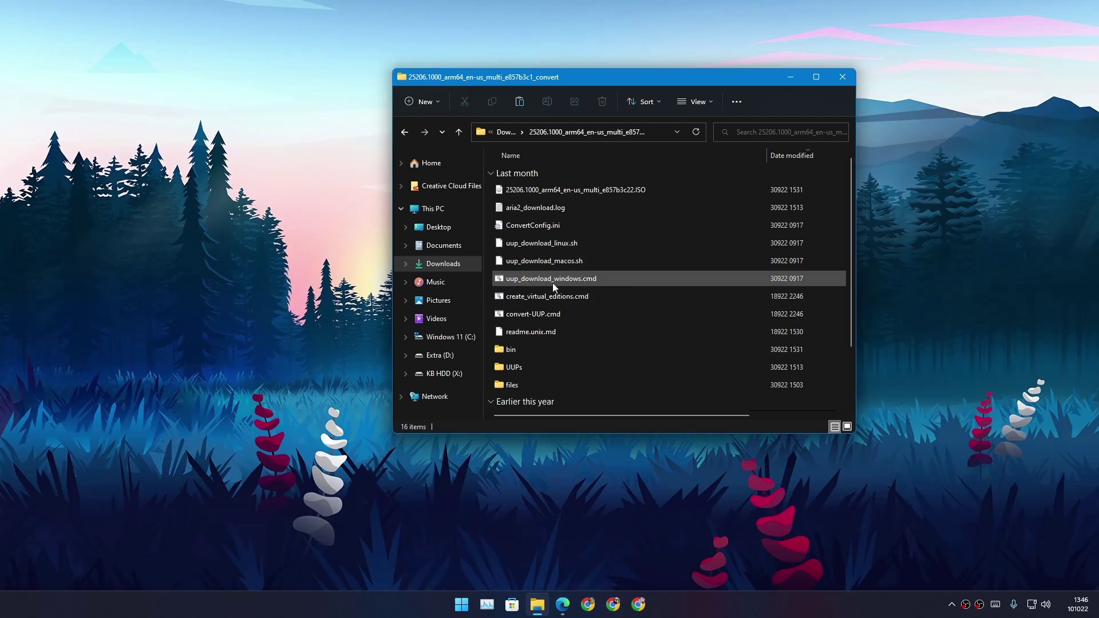
pyautogui.click(552, 283)
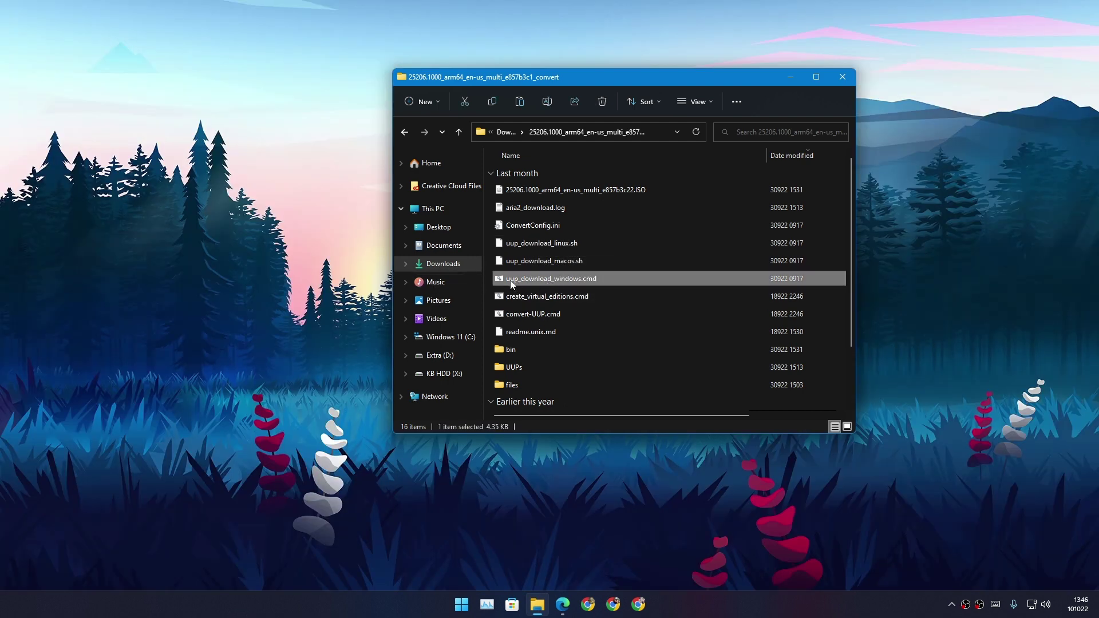
# Step: Run uup_download_windows.cmd in Command Prompt until it fetches dependencies, then close the console
pyautogui.doubleClick(558, 280)
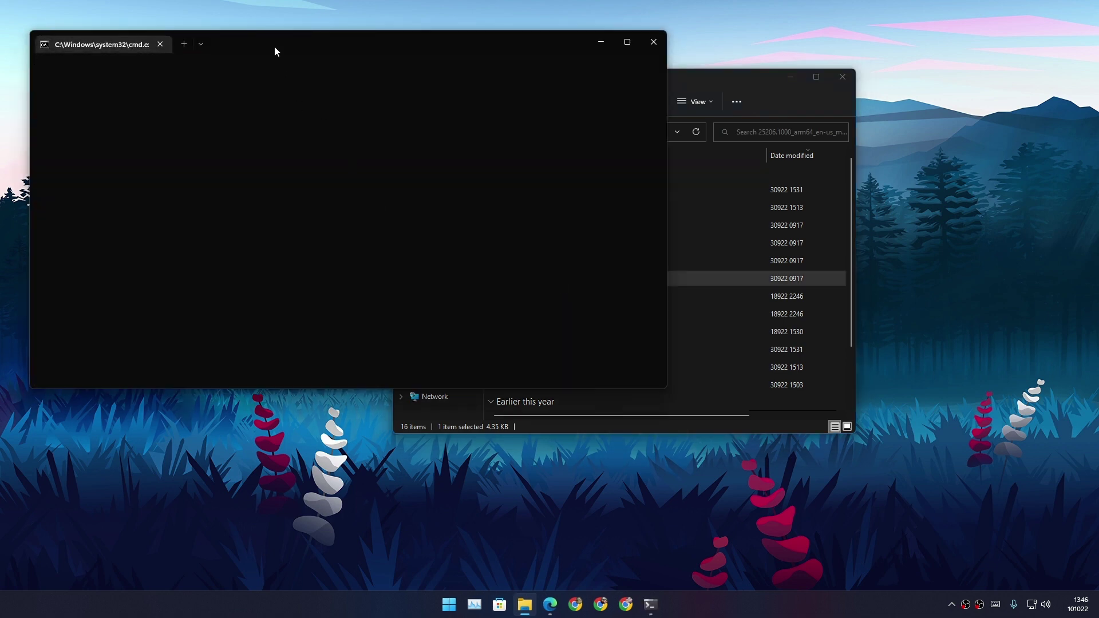
pyautogui.moveTo(266, 53); pyautogui.dragTo(313, 67)
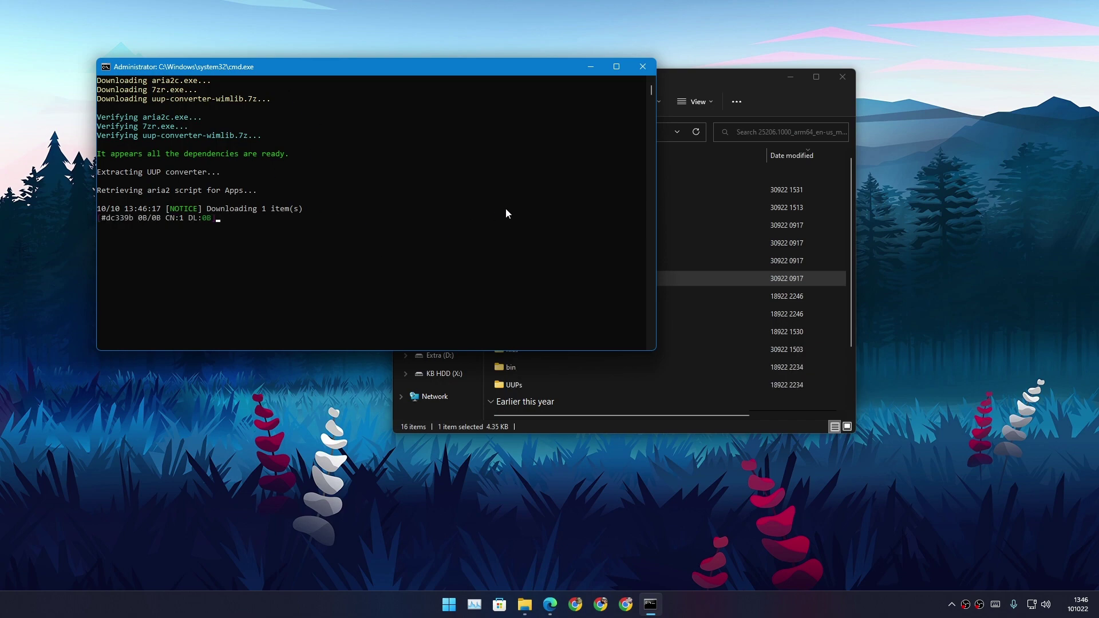
pyautogui.click(643, 67)
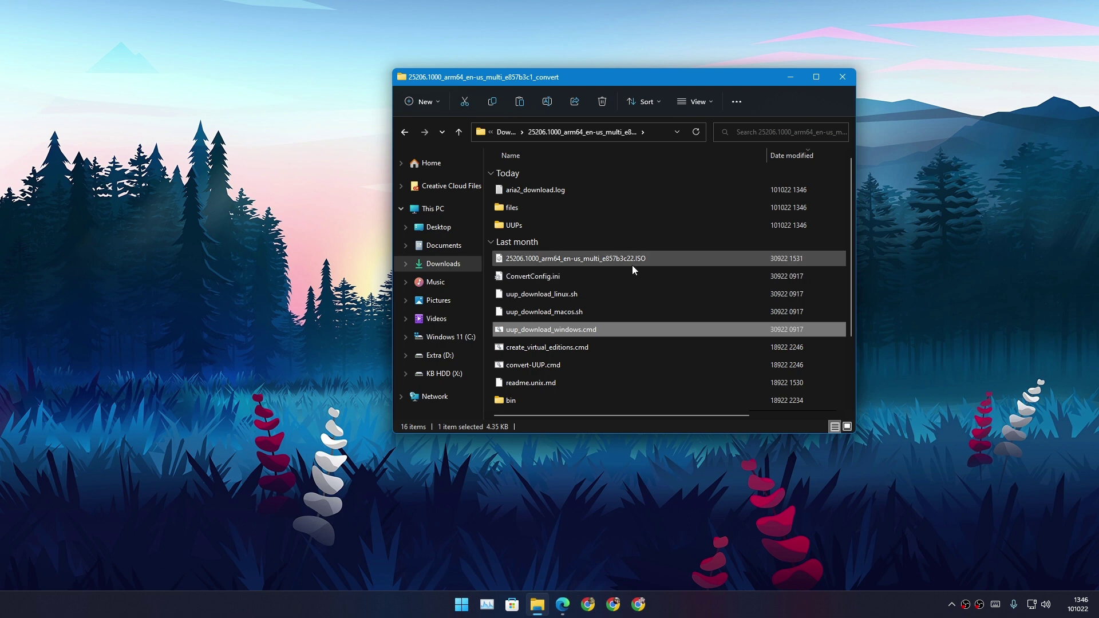
# Step: Select the 4.47 GB 25206.1000_arm64_en-us_multi_e857b3c22.ISO file in the convert folder
pyautogui.press('Down')
pyautogui.click(578, 261)
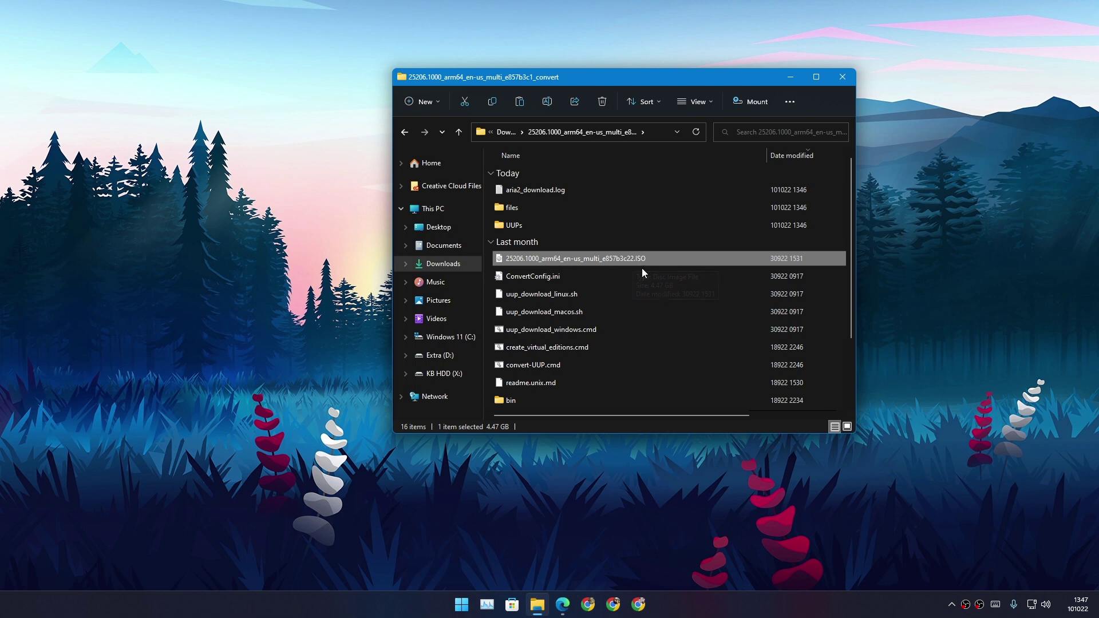
pyautogui.scroll(-2, 572, 278)
pyautogui.scroll(2, 568, 301)
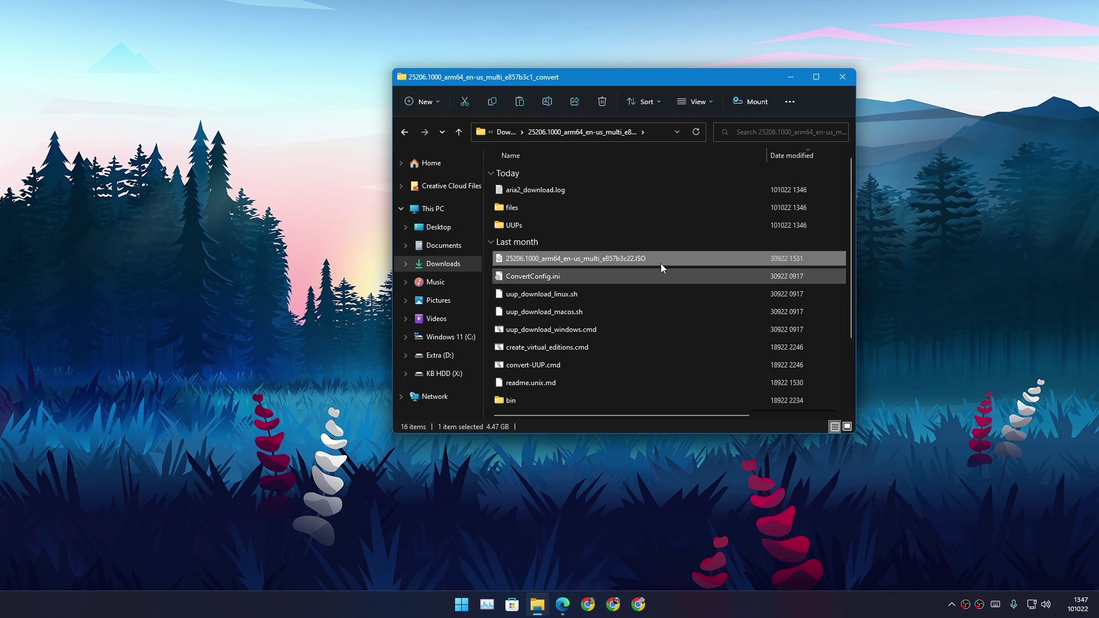